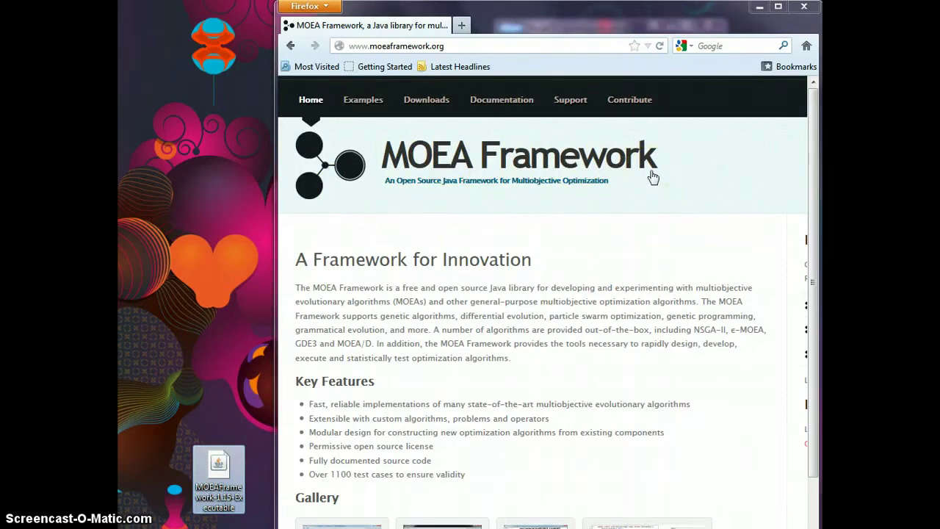
Step: Go to the Downloads page of the moeaframework.org site in Firefox
{"action": "left_click_drag", "start_coordinate": [455, 46], "coordinate": [345, 46]}
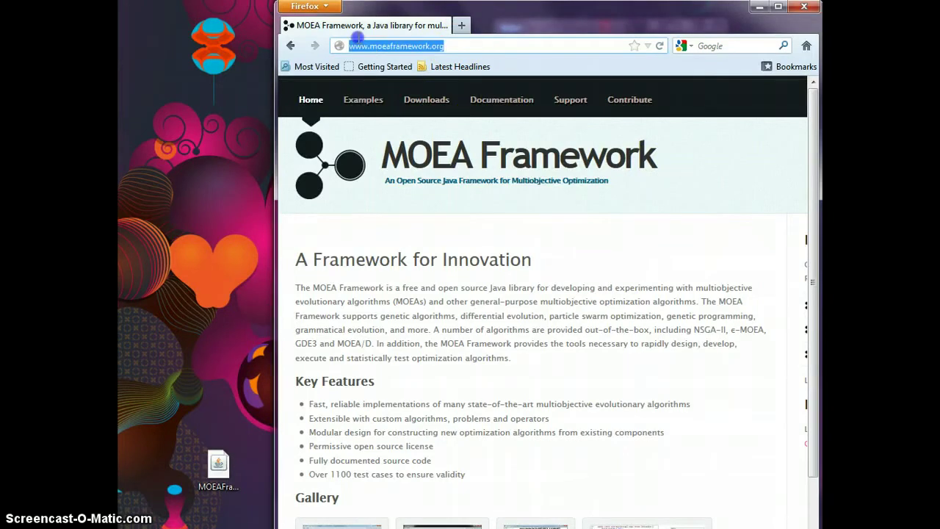
{"action": "left_click", "coordinate": [431, 107]}
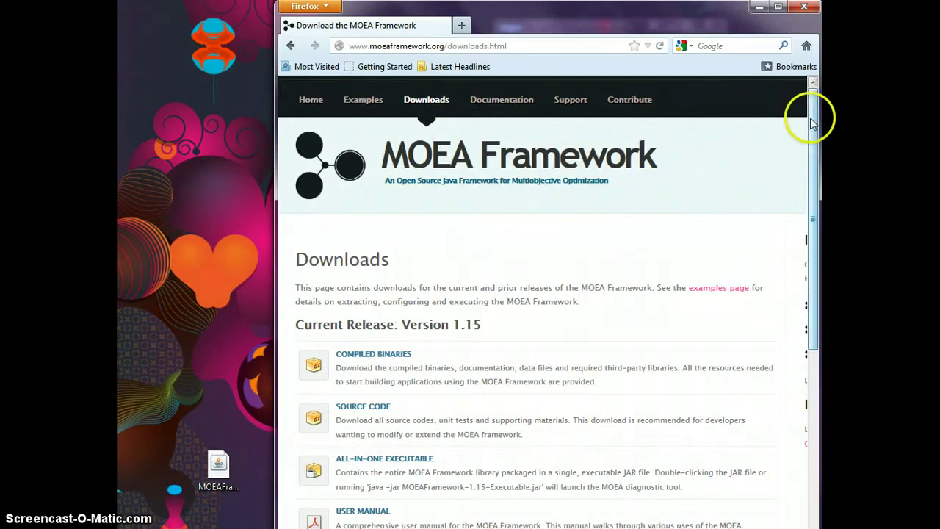
Step: Download the all-in-one executable and highlight the 1.15 version in its JAR file name
{"action": "left_click_drag", "start_coordinate": [811, 123], "coordinate": [734, 210]}
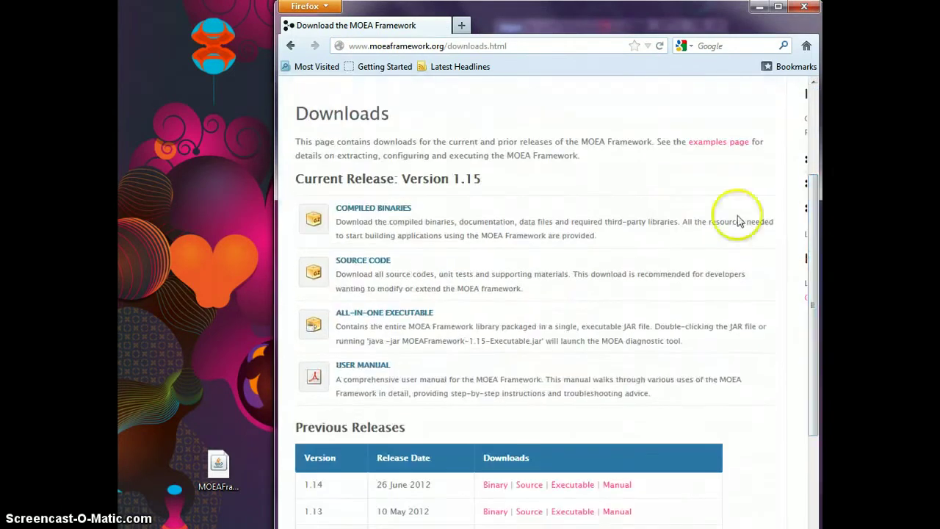
{"action": "left_click", "coordinate": [416, 314]}
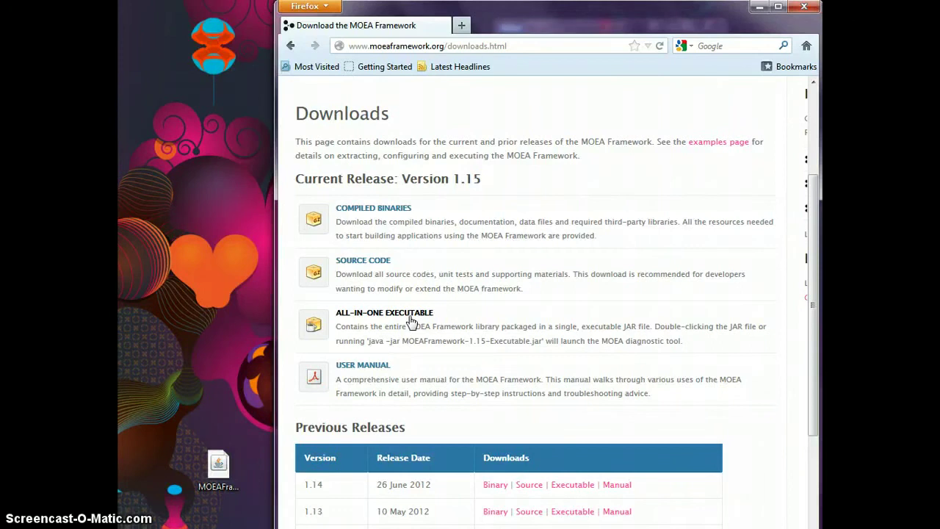
{"action": "left_click", "coordinate": [473, 340]}
{"action": "left_click_drag", "start_coordinate": [473, 340], "coordinate": [490, 340]}
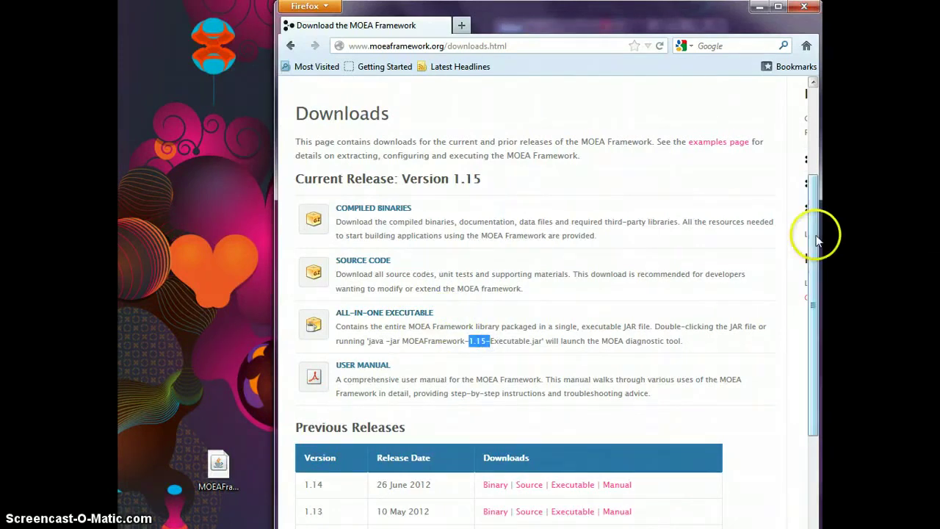
{"action": "left_click_drag", "start_coordinate": [817, 239], "coordinate": [781, 242]}
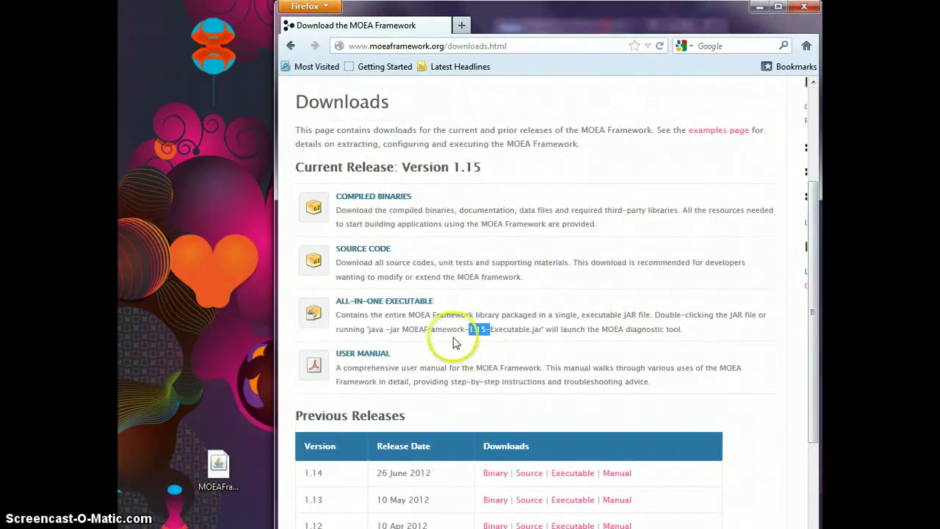
Step: Try launching the downloaded MOEAFramework-1.15 executable and select it on the desktop
{"action": "double_click", "coordinate": [222, 477]}
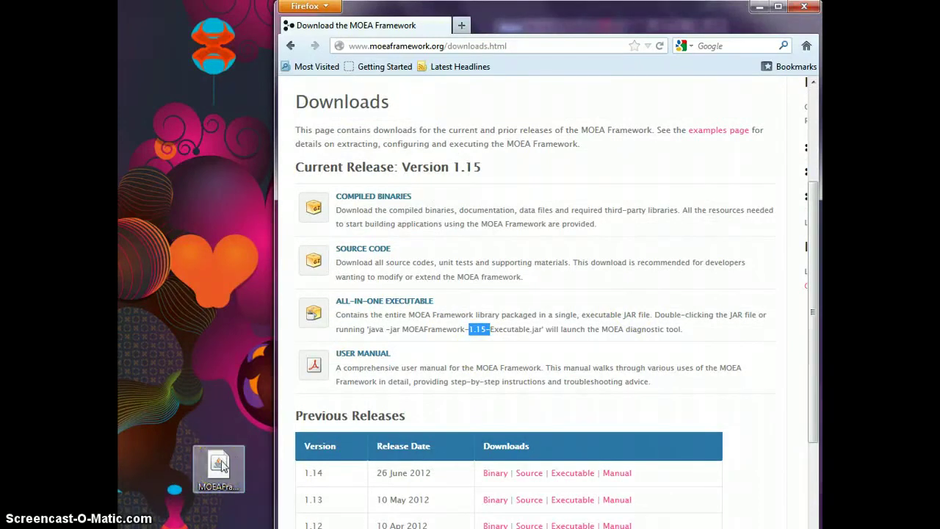
{"action": "left_click", "coordinate": [370, 400]}
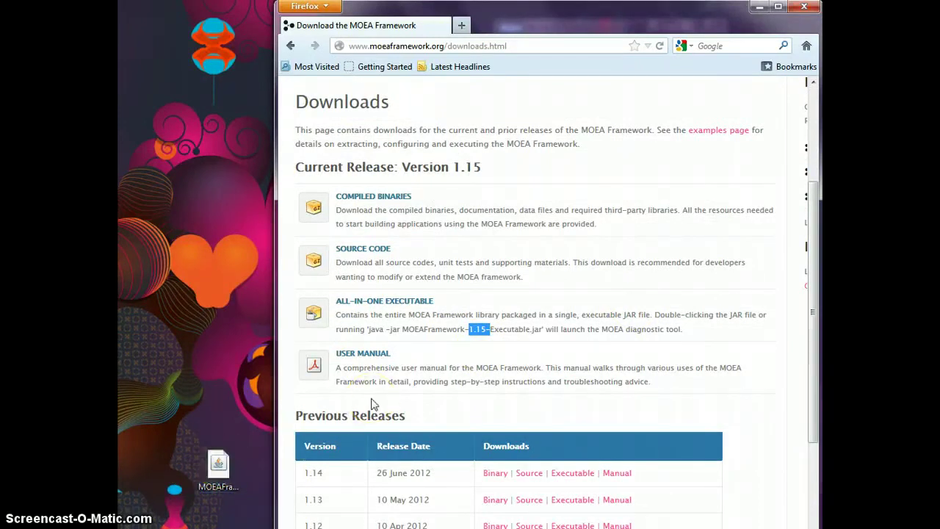
{"action": "left_click", "coordinate": [371, 402]}
{"action": "left_click", "coordinate": [220, 461]}
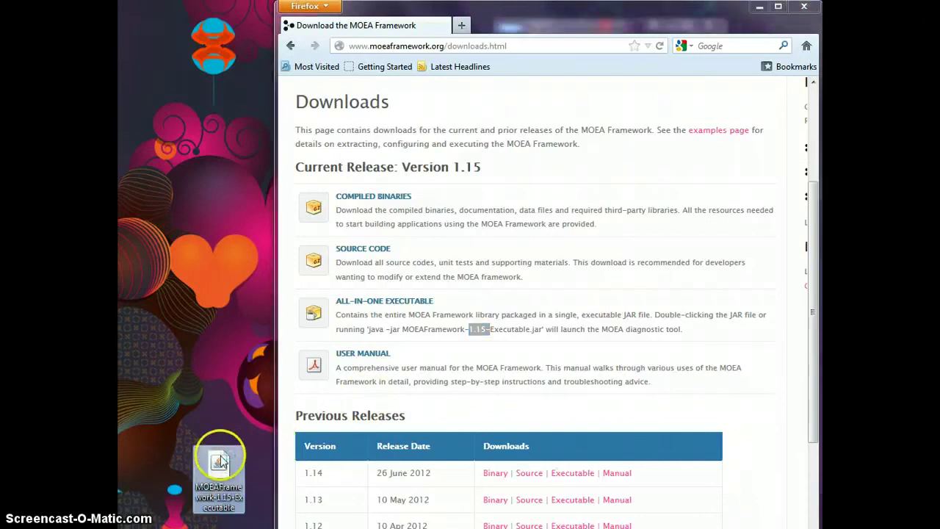
Step: Launch the MOEAFramework-1.15 executable and position the MOEA Diagnostic Tool window on screen
{"action": "double_click", "coordinate": [220, 461]}
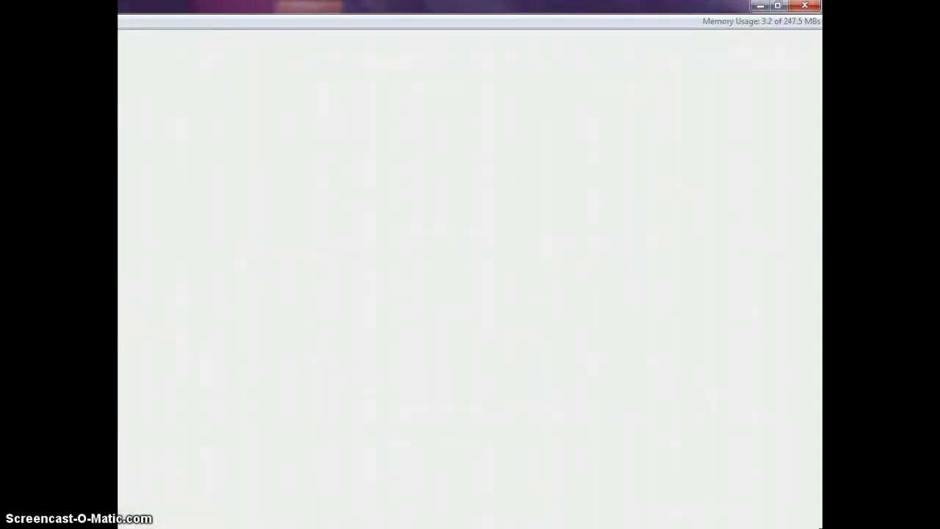
{"action": "left_click", "coordinate": [777, 5]}
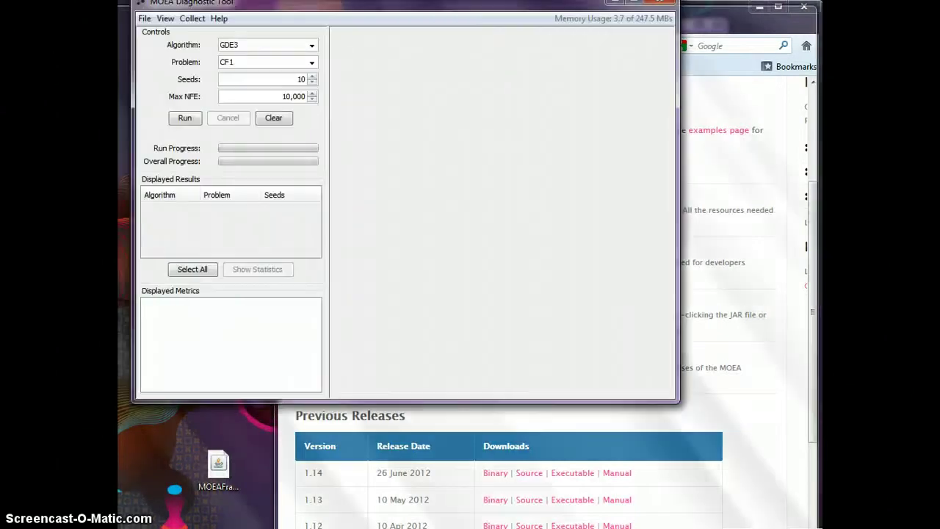
{"action": "left_click_drag", "start_coordinate": [440, 4], "coordinate": [461, 44]}
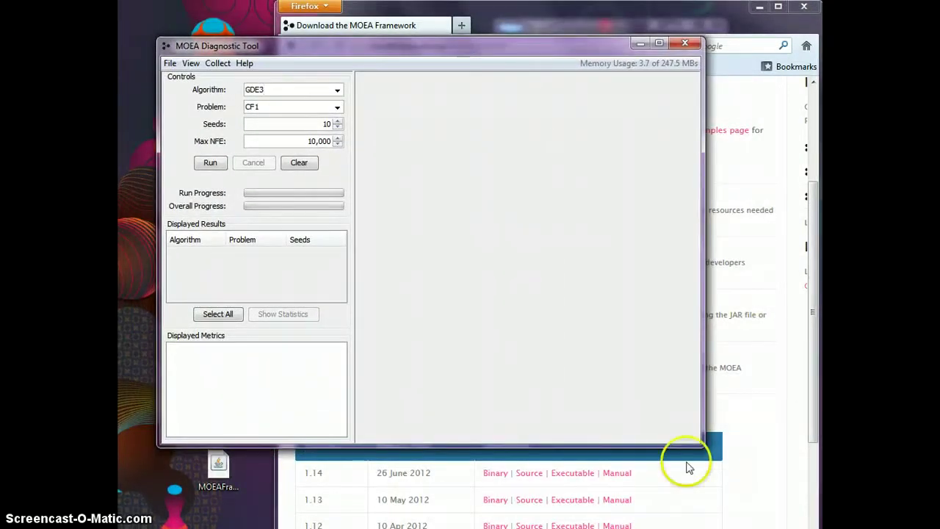
{"action": "left_click_drag", "start_coordinate": [703, 445], "coordinate": [814, 509]}
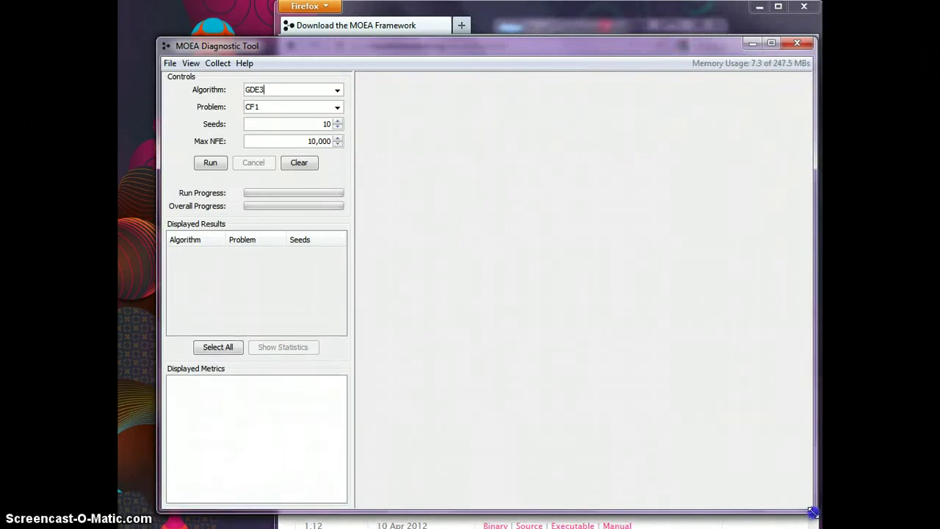
{"action": "left_click", "coordinate": [338, 91]}
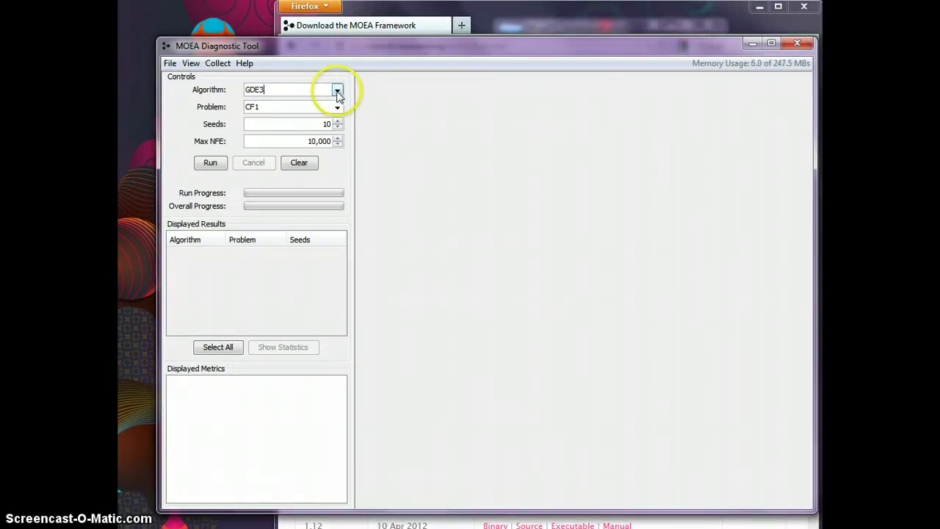
{"action": "left_click", "coordinate": [338, 90]}
{"action": "left_click", "coordinate": [338, 108]}
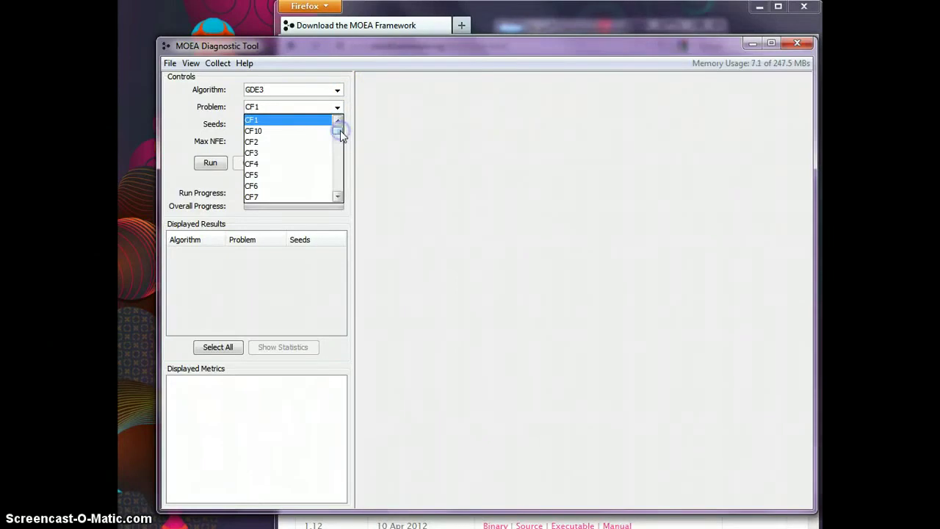
{"action": "mouse_move", "coordinate": [340, 130]}
{"action": "left_mouse_down"}
{"action": "mouse_move", "coordinate": [338, 191]}
{"action": "mouse_move", "coordinate": [335, 126]}
{"action": "left_mouse_up"}
{"action": "left_click", "coordinate": [172, 138]}
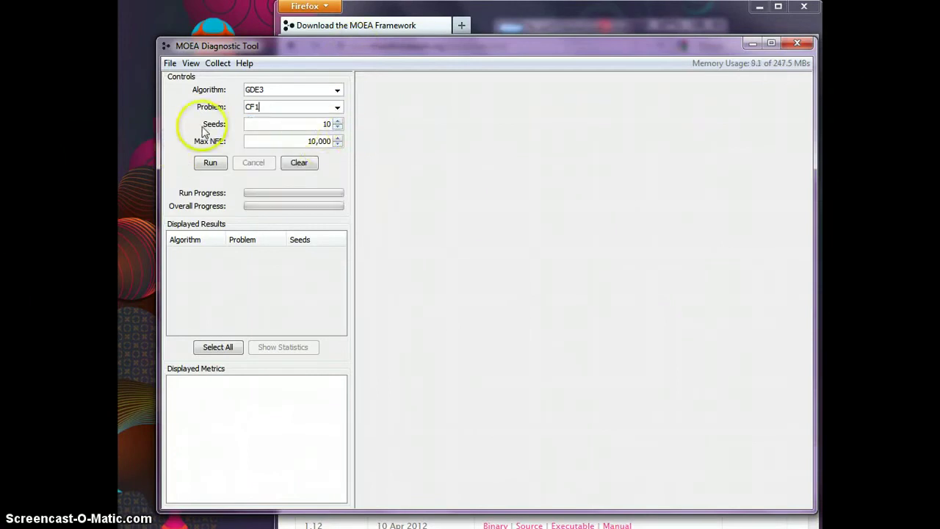
{"action": "left_click_drag", "start_coordinate": [300, 123], "coordinate": [335, 122]}
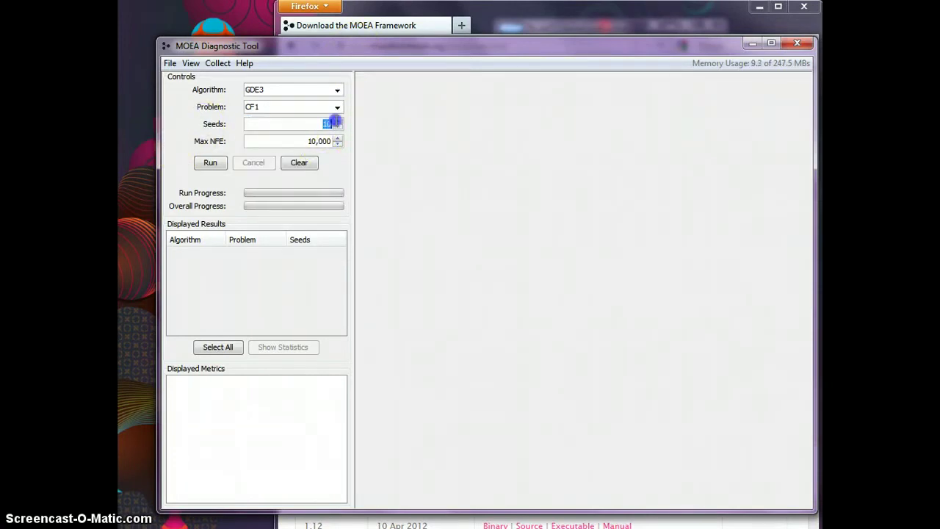
{"action": "left_click", "coordinate": [310, 123]}
{"action": "left_click_drag", "start_coordinate": [303, 146], "coordinate": [337, 146]}
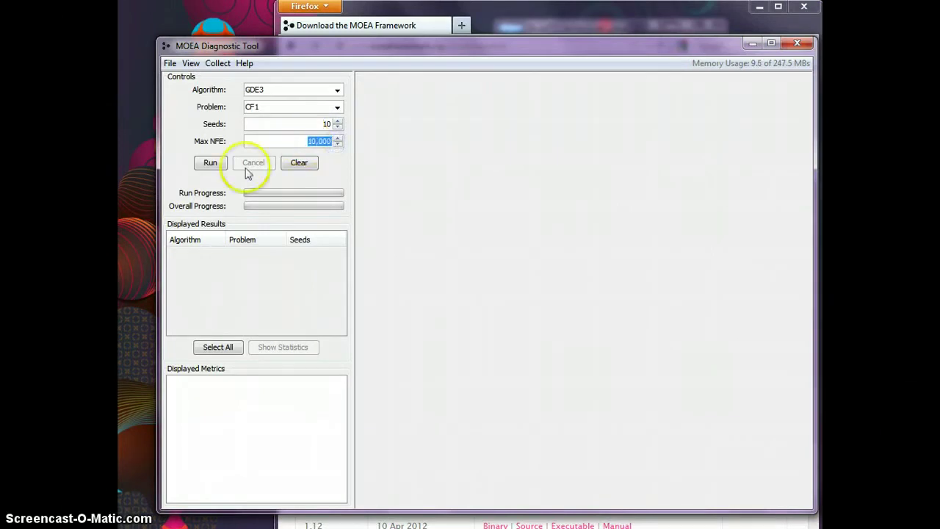
{"action": "left_click", "coordinate": [279, 143]}
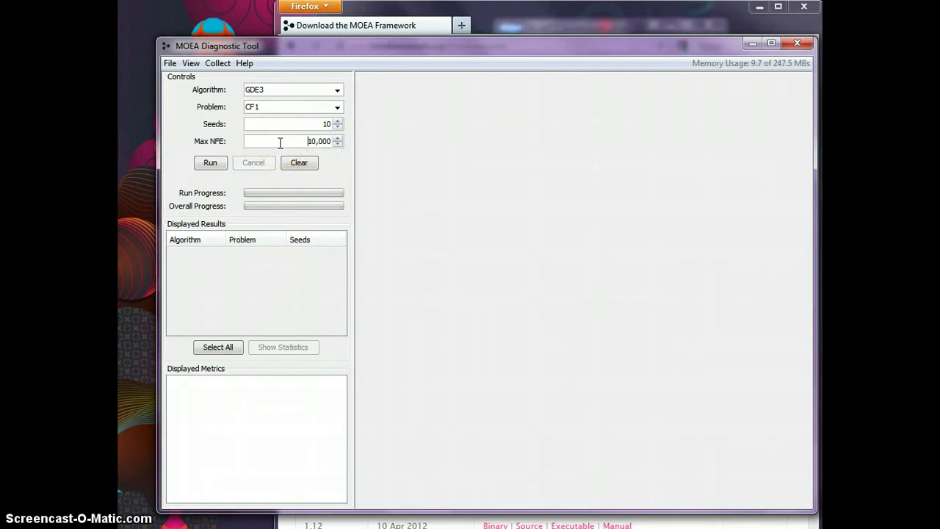
{"action": "left_click", "coordinate": [337, 90]}
Step: Choose eNSGAII as the algorithm and DTLZ1_2 as the problem, keeping 10 seeds and 10,000 NFE
{"action": "left_click", "coordinate": [337, 91]}
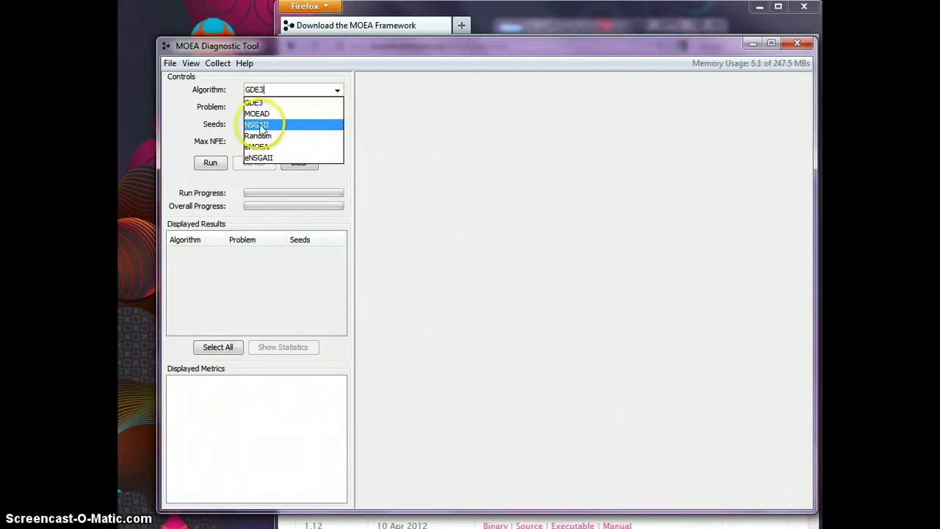
{"action": "left_click", "coordinate": [266, 158]}
{"action": "left_click", "coordinate": [335, 108]}
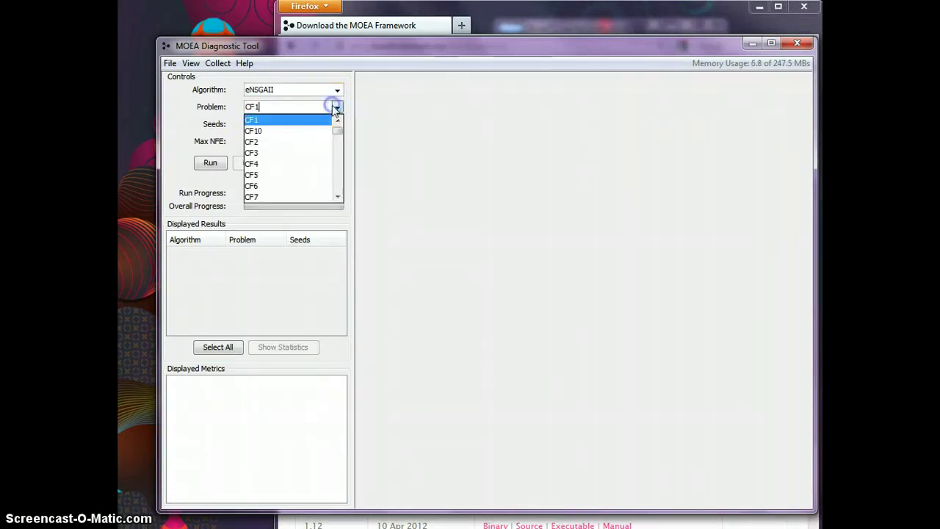
{"action": "mouse_move", "coordinate": [339, 132]}
{"action": "left_mouse_down"}
{"action": "mouse_move", "coordinate": [339, 148]}
{"action": "mouse_move", "coordinate": [338, 138]}
{"action": "left_mouse_up"}
{"action": "left_click", "coordinate": [284, 165]}
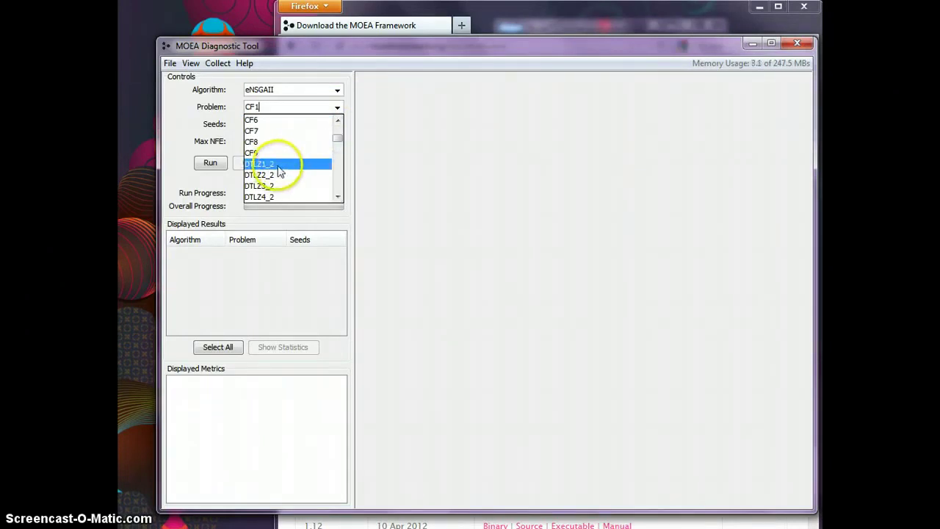
{"action": "left_click", "coordinate": [279, 169]}
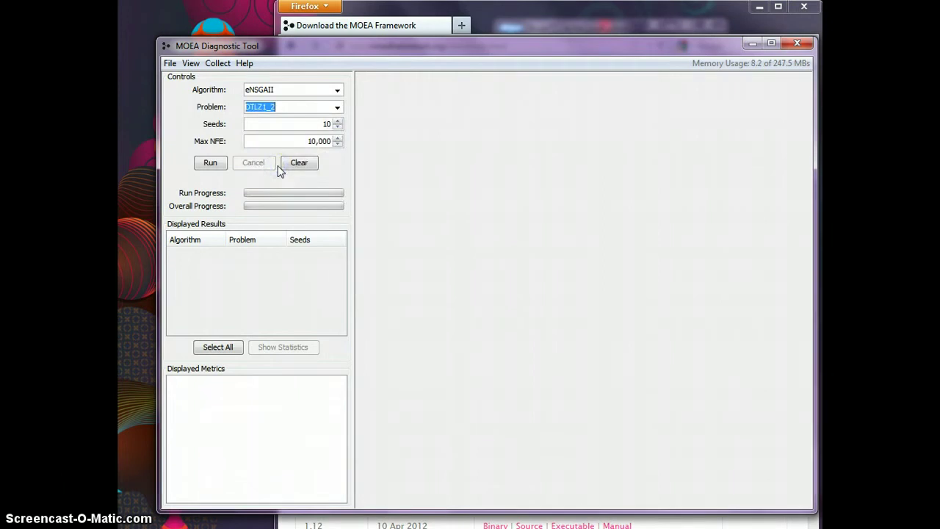
{"action": "left_click", "coordinate": [210, 164]}
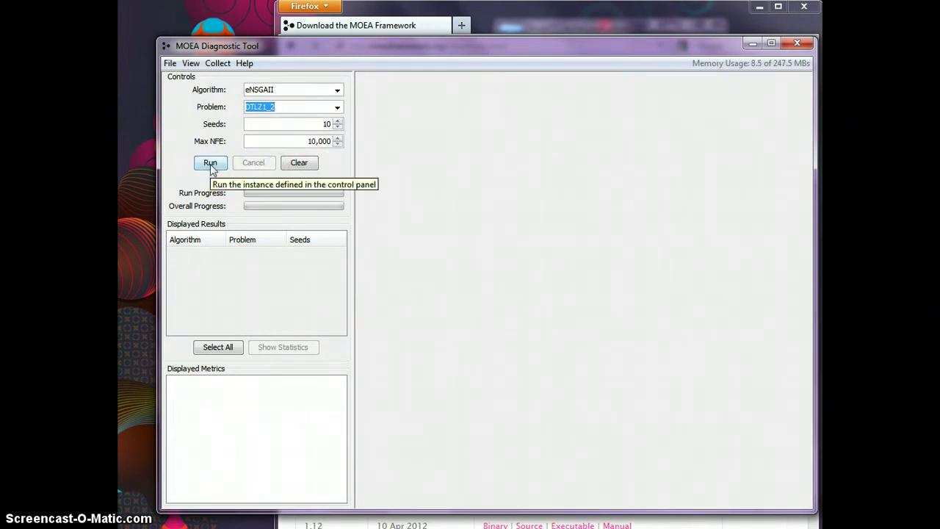
Step: Run eNSGAII on DTLZ1_2 until its AdditiveEpsilonIndicator curve falls toward 0
{"action": "left_click", "coordinate": [210, 164]}
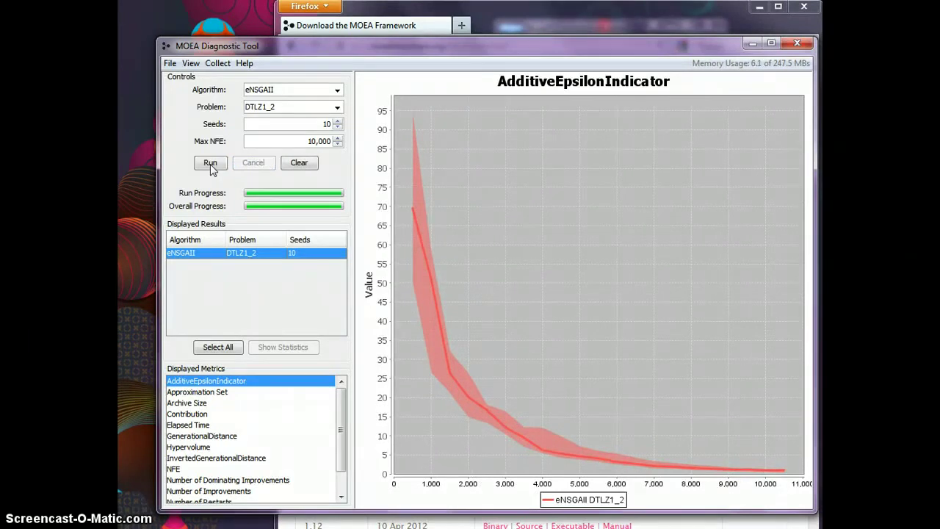
{"action": "left_click", "coordinate": [451, 168]}
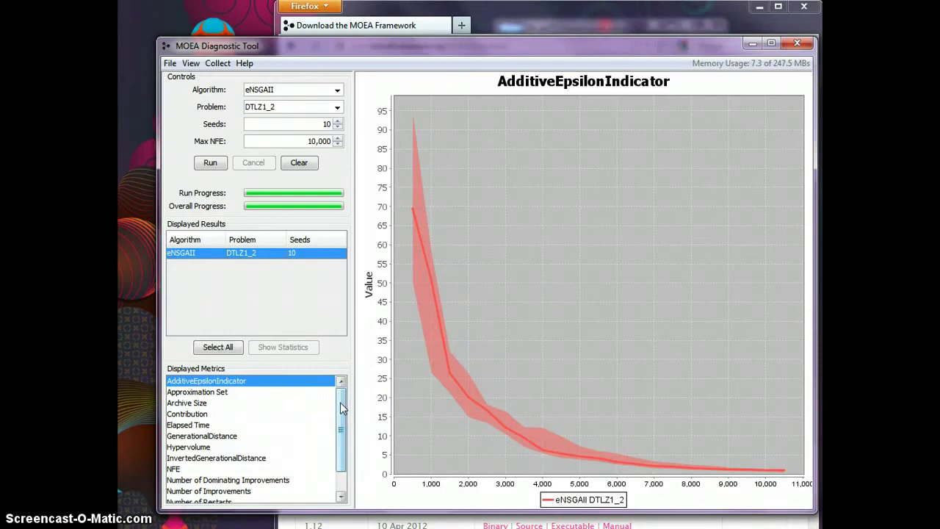
Step: Display eNSGAII's Approximation Set front on DTLZ1_2, spanning 0 to about 0.6
{"action": "left_click_drag", "start_coordinate": [342, 407], "coordinate": [343, 383]}
{"action": "left_click", "coordinate": [345, 397]}
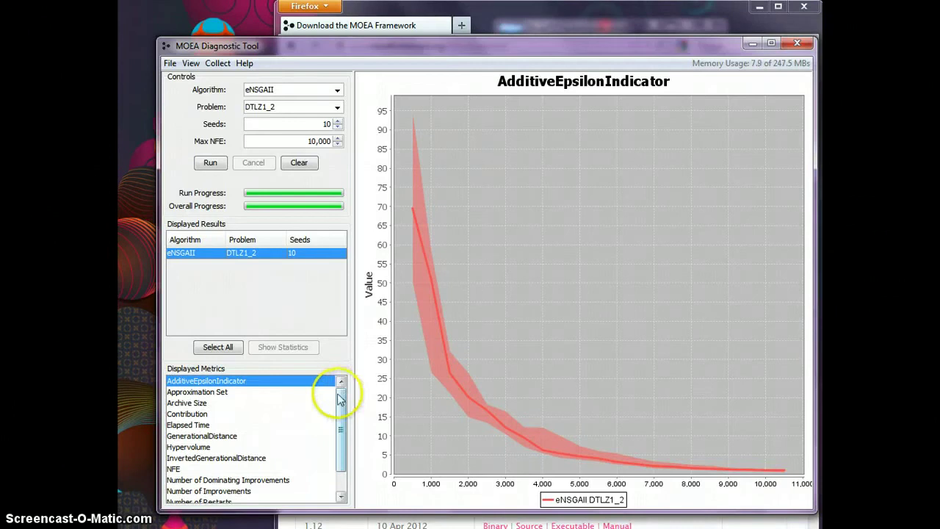
{"action": "left_click", "coordinate": [245, 381]}
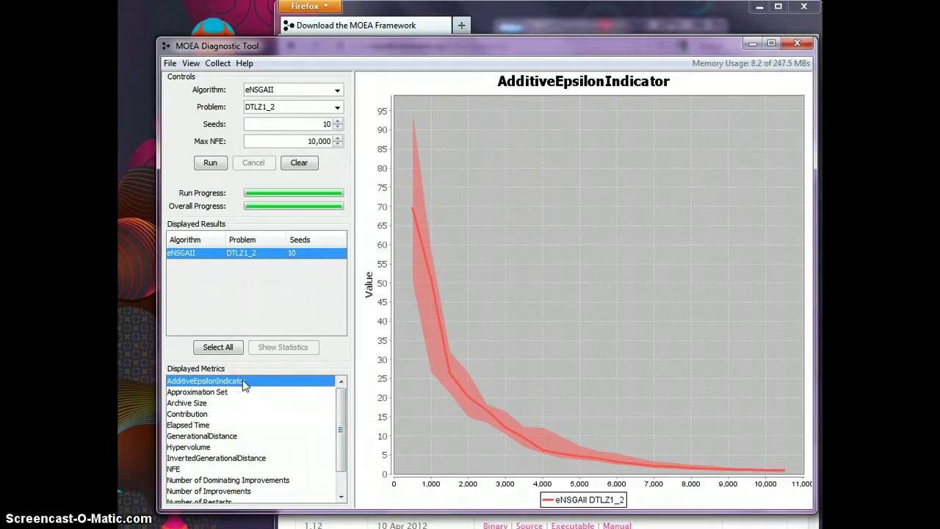
{"action": "left_click", "coordinate": [251, 383]}
{"action": "left_click", "coordinate": [223, 393]}
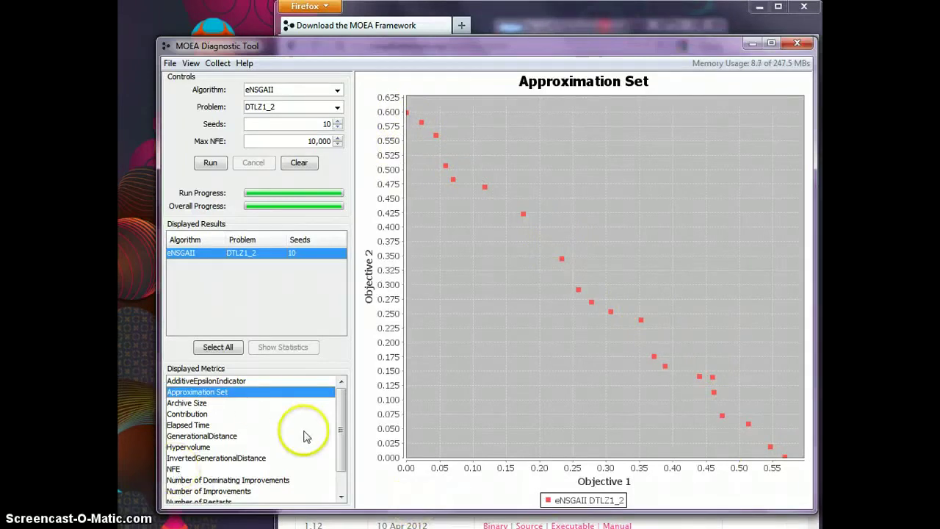
{"action": "left_click_drag", "start_coordinate": [338, 427], "coordinate": [340, 473]}
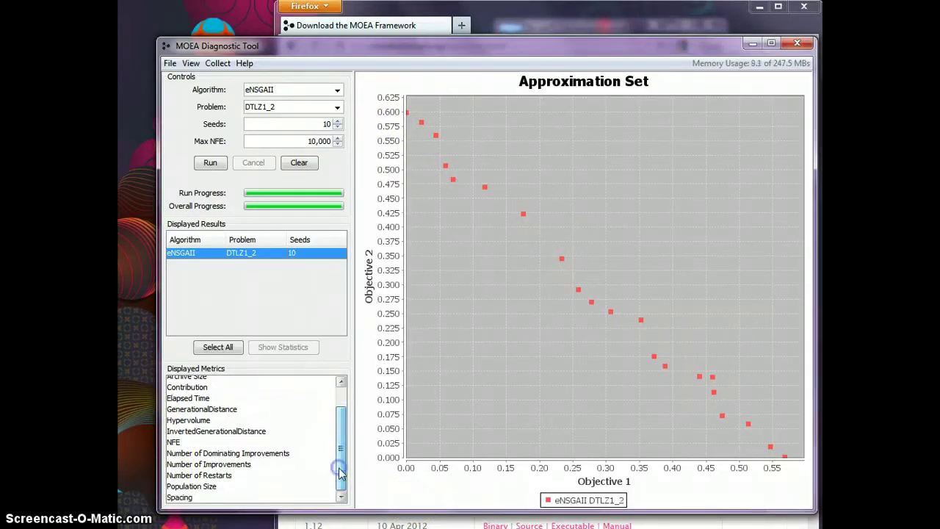
Step: Plot GenerationalDistance, InvertedGenerationalDistance and NFE for the eNSGAII DTLZ1_2 run
{"action": "left_click", "coordinate": [187, 411]}
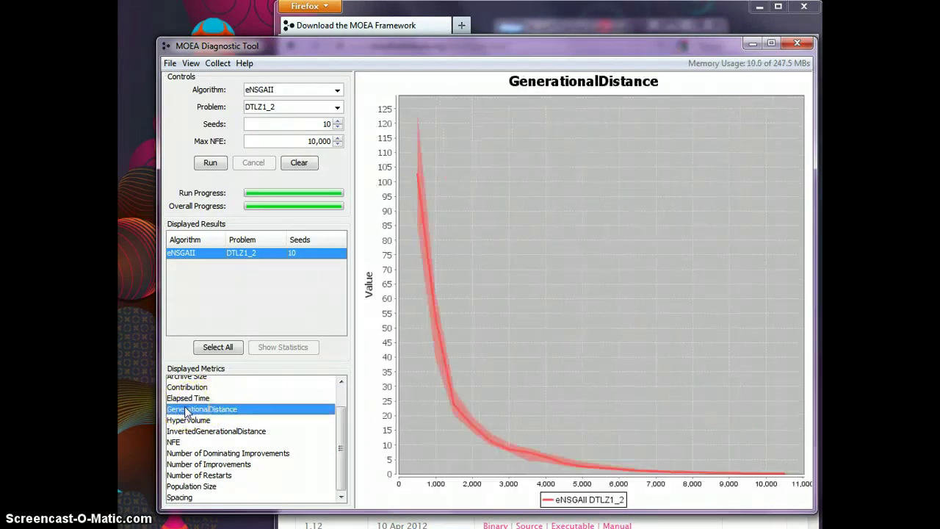
{"action": "left_click", "coordinate": [442, 149]}
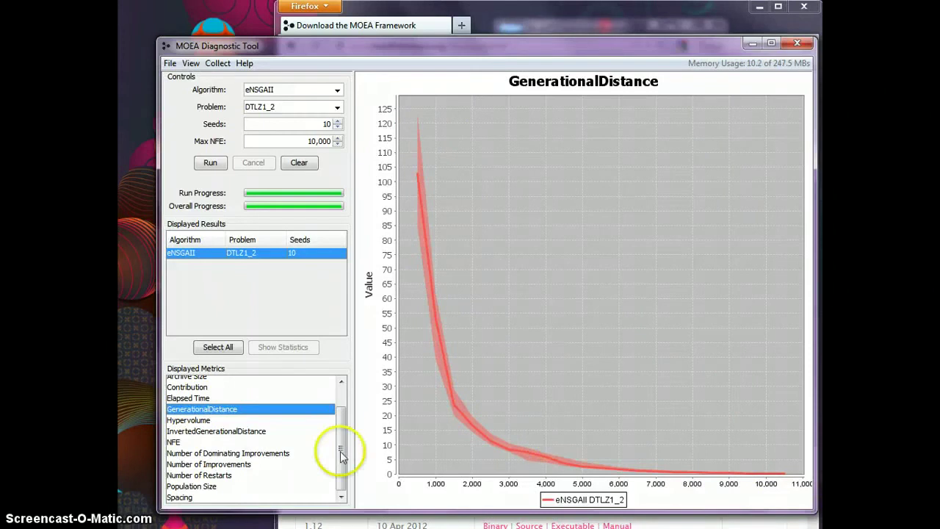
{"action": "left_click", "coordinate": [262, 434]}
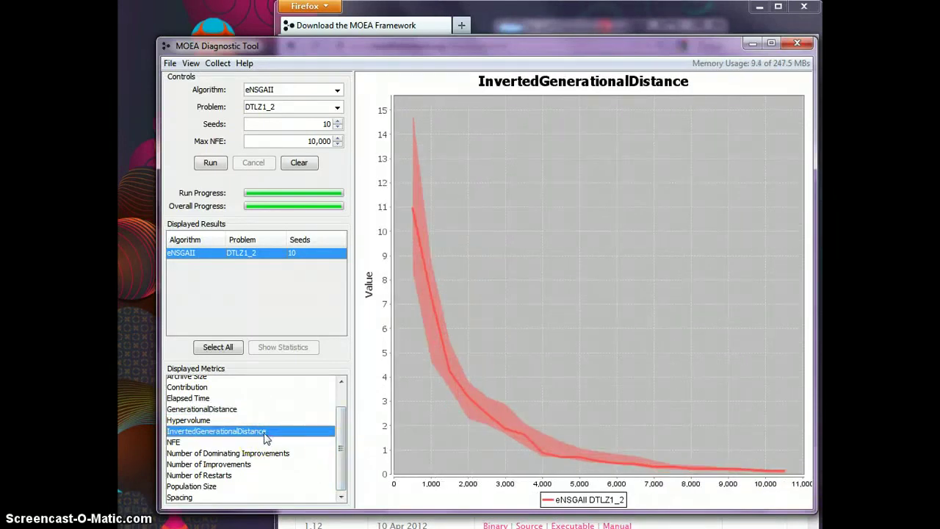
{"action": "left_click", "coordinate": [179, 442]}
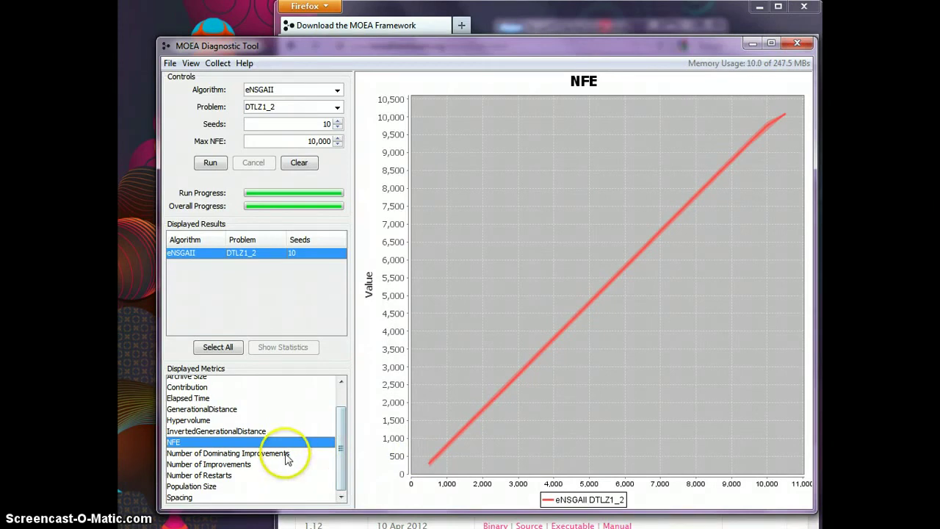
Step: Plot Hypervolume, Number of Dominating Improvements, then Population Size for the run
{"action": "left_click", "coordinate": [211, 420]}
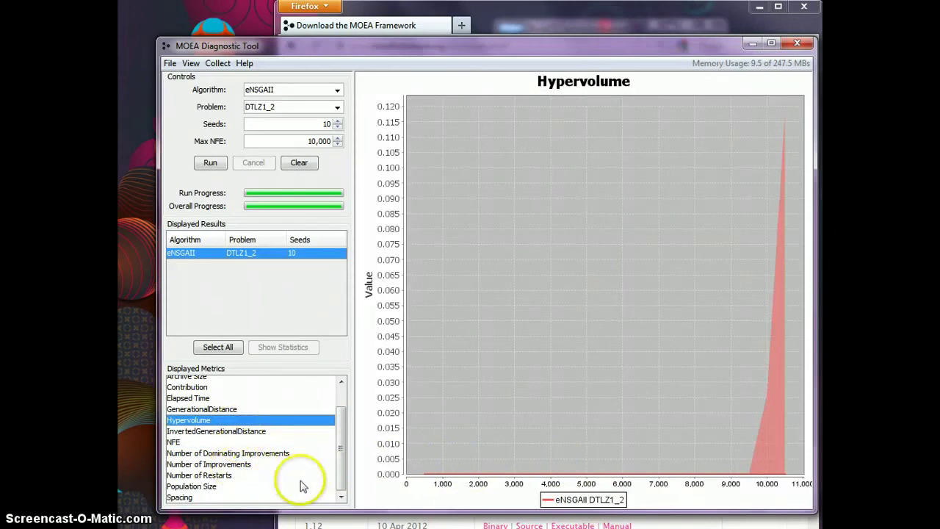
{"action": "left_click", "coordinate": [249, 455]}
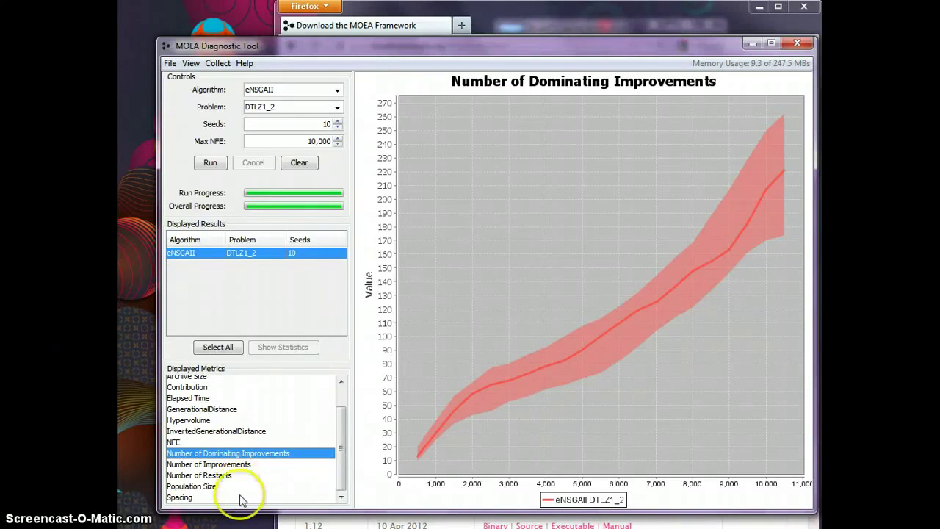
{"action": "left_click", "coordinate": [188, 488]}
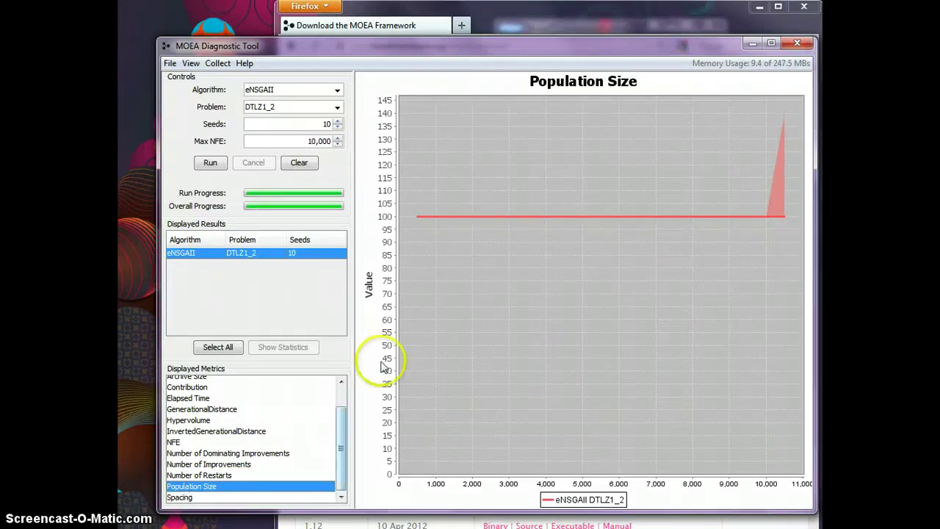
{"action": "left_click", "coordinate": [341, 400]}
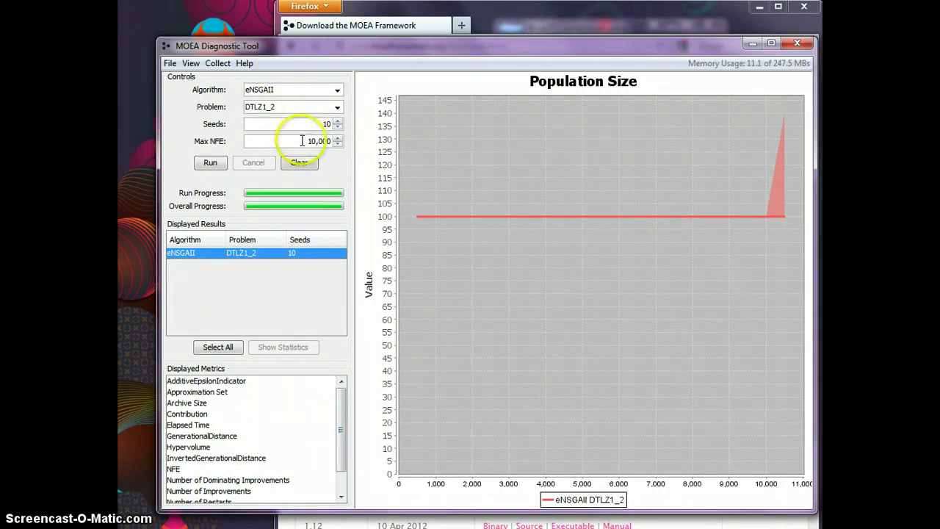
Step: Bring the AdditiveEpsilonIndicator plot back into view
{"action": "left_click", "coordinate": [336, 108]}
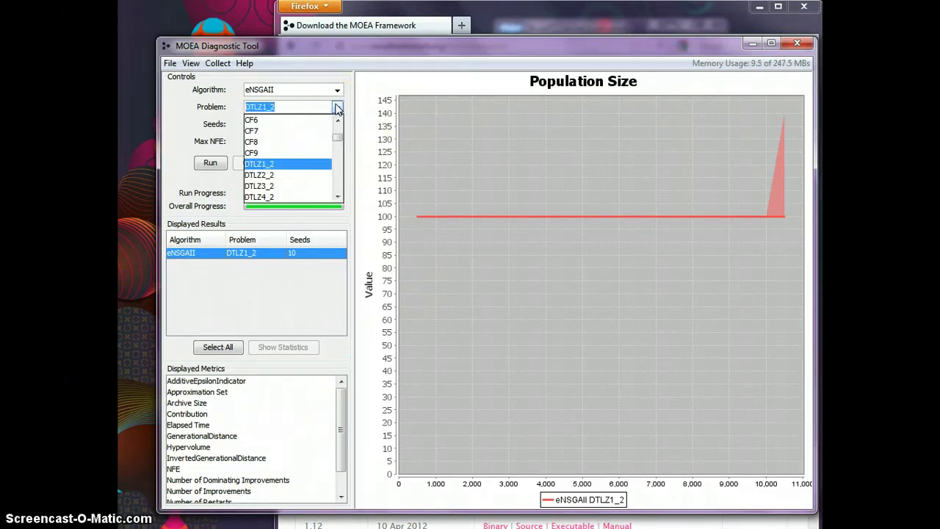
{"action": "left_click", "coordinate": [338, 137]}
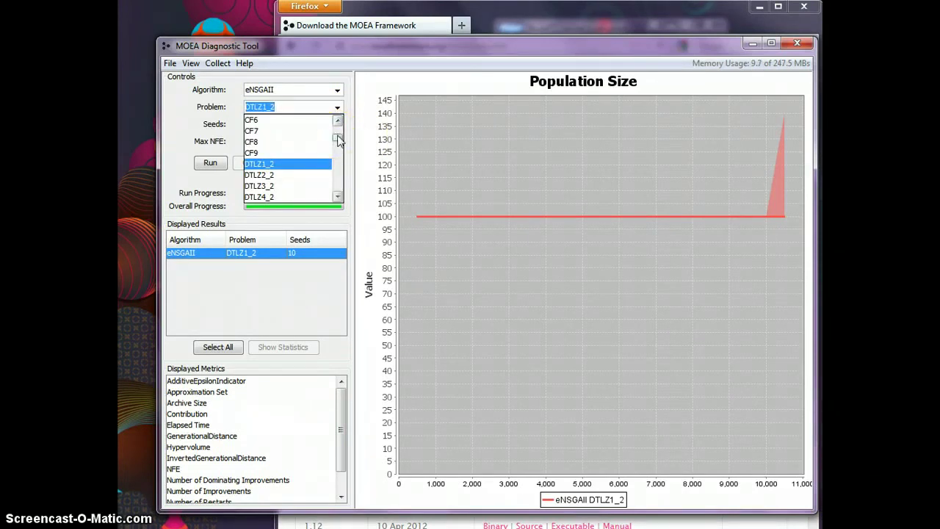
{"action": "left_click", "coordinate": [241, 379]}
{"action": "left_click", "coordinate": [243, 380]}
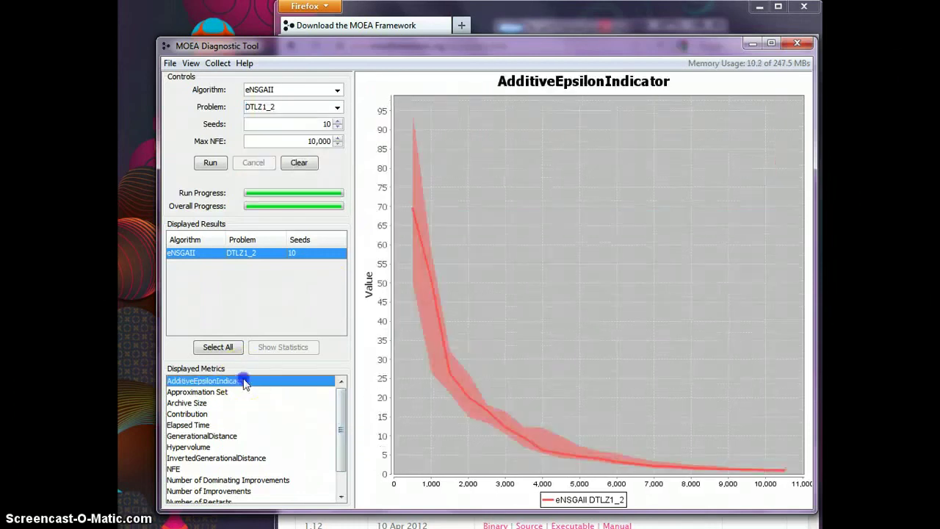
Step: Switch the problem to ROT_DTLZ1_2
{"action": "left_click", "coordinate": [336, 107]}
{"action": "left_click_drag", "start_coordinate": [338, 137], "coordinate": [337, 158]}
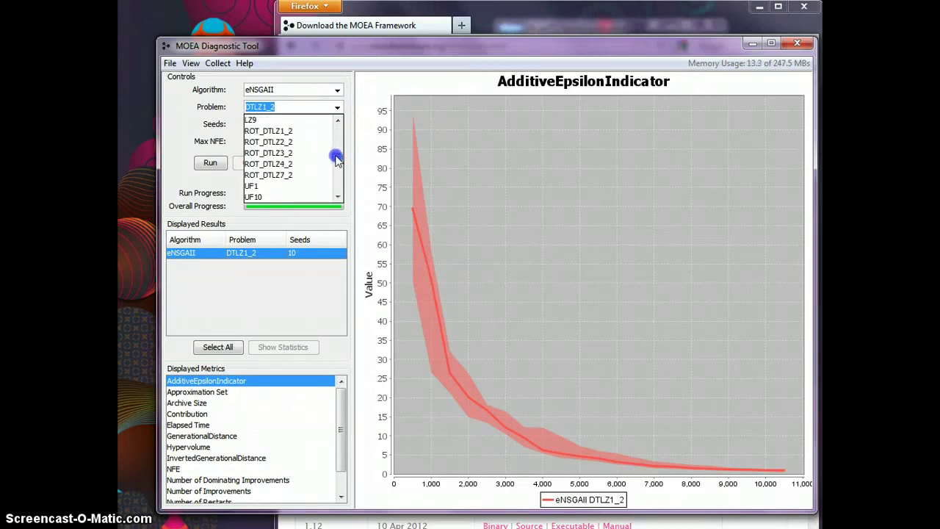
{"action": "left_click", "coordinate": [279, 133]}
{"action": "left_click", "coordinate": [290, 124]}
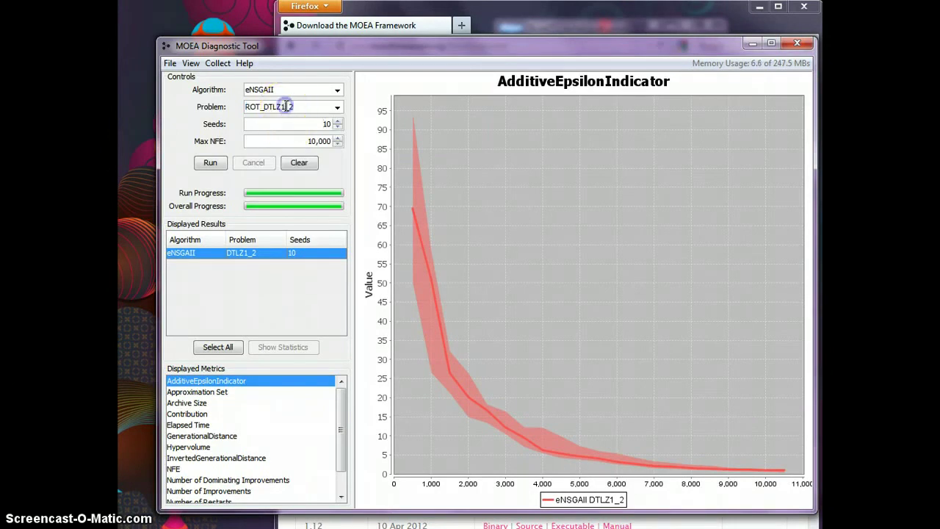
Step: Run eNSGAII on ROT_DTLZ1_2, then browse the Collect, File and View menus
{"action": "left_click", "coordinate": [210, 164]}
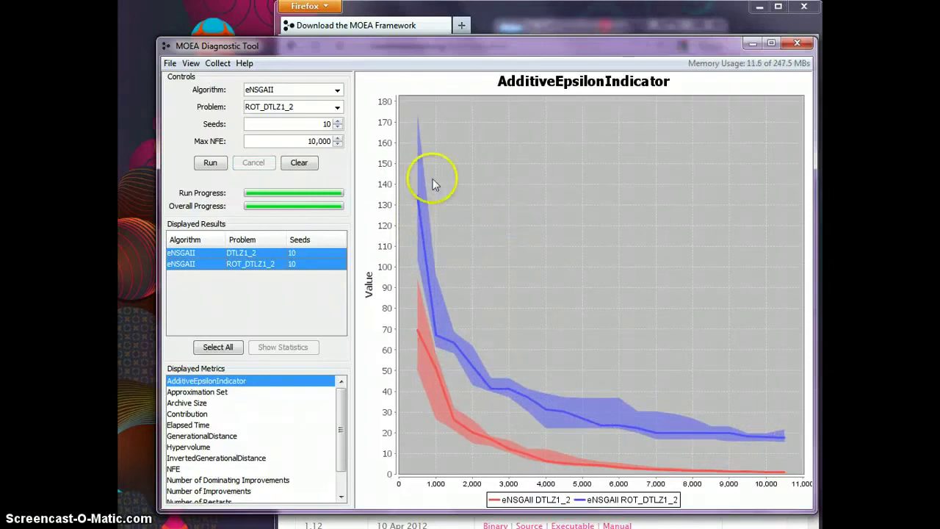
{"action": "left_click", "coordinate": [221, 63]}
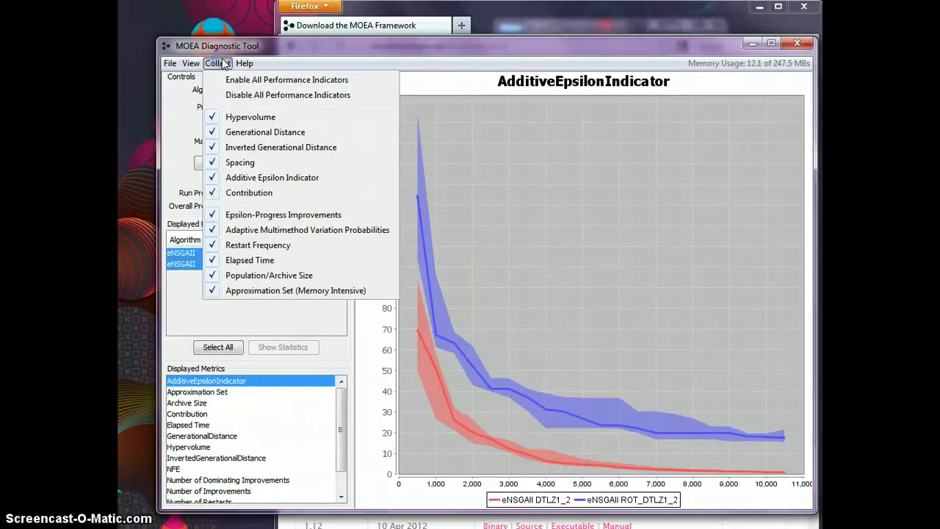
{"action": "left_click", "coordinate": [169, 63]}
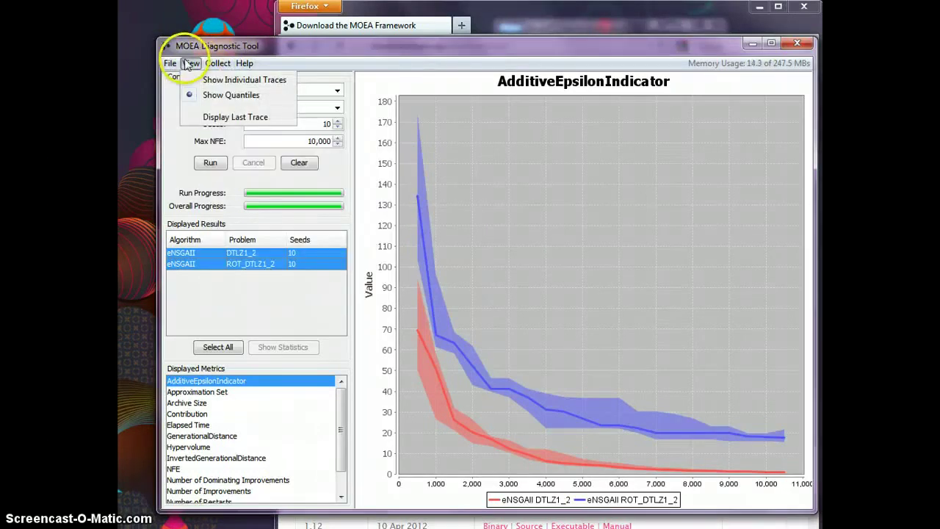
{"action": "left_click", "coordinate": [205, 42]}
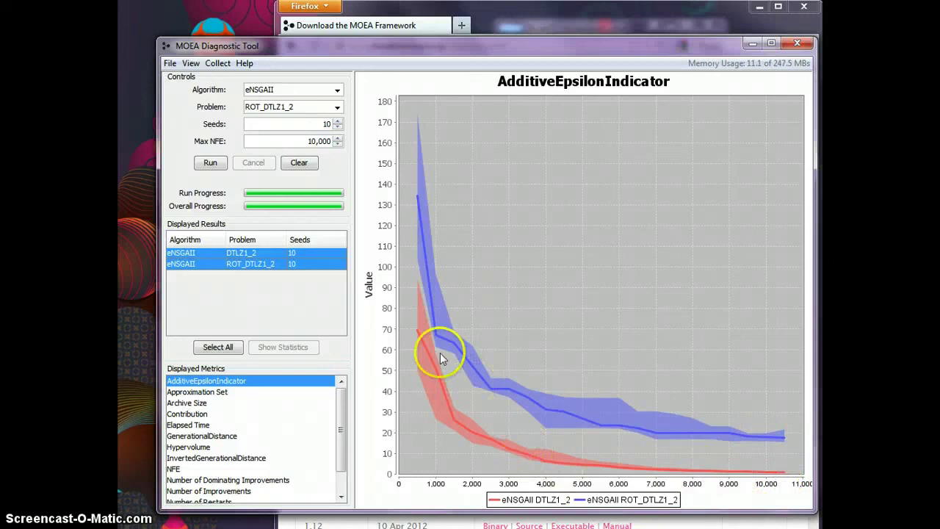
Step: Switch the algorithm to eMOEA and run it on ROT_DTLZ1_2
{"action": "left_click", "coordinate": [337, 91]}
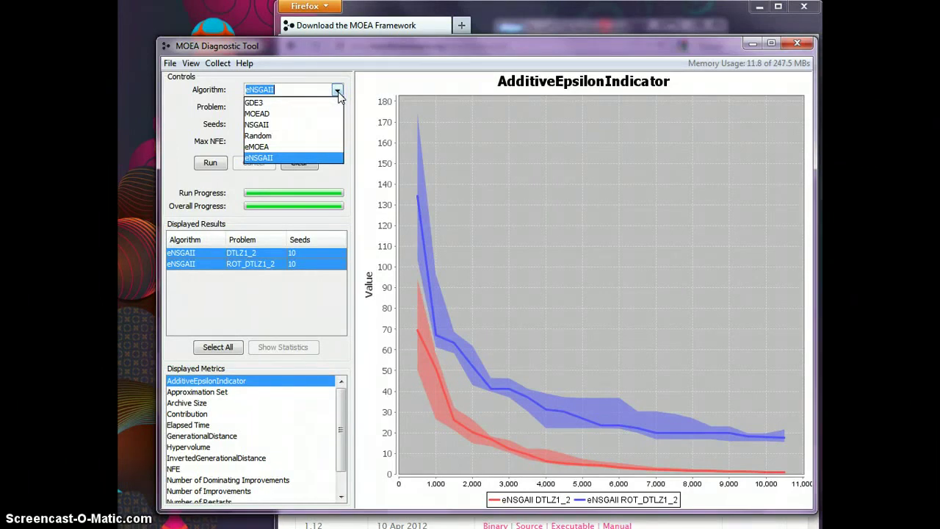
{"action": "left_click_drag", "start_coordinate": [337, 92], "coordinate": [272, 118]}
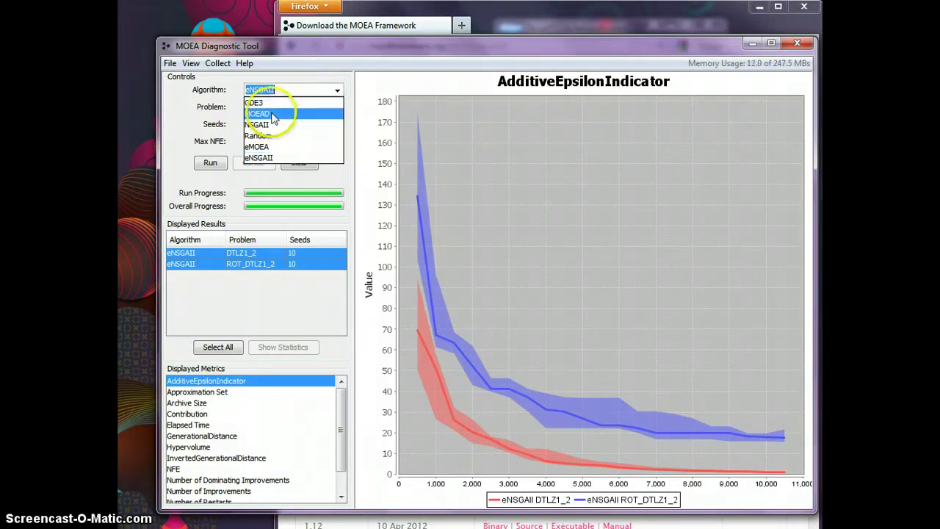
{"action": "left_click", "coordinate": [254, 147]}
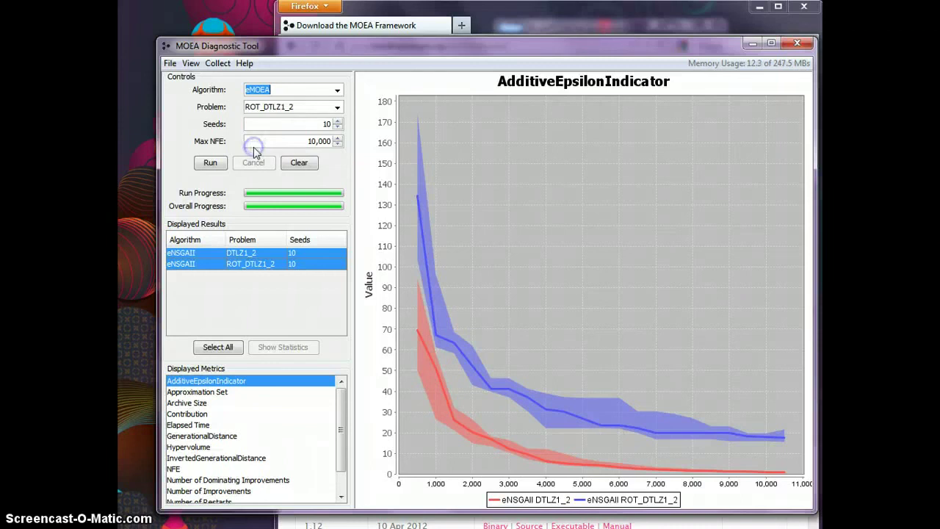
{"action": "left_click", "coordinate": [212, 163]}
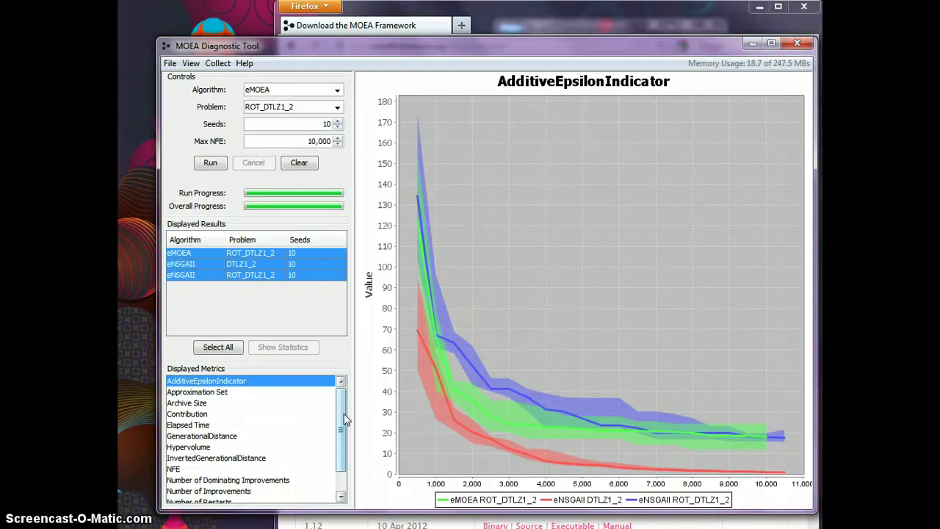
{"action": "left_click", "coordinate": [338, 90]}
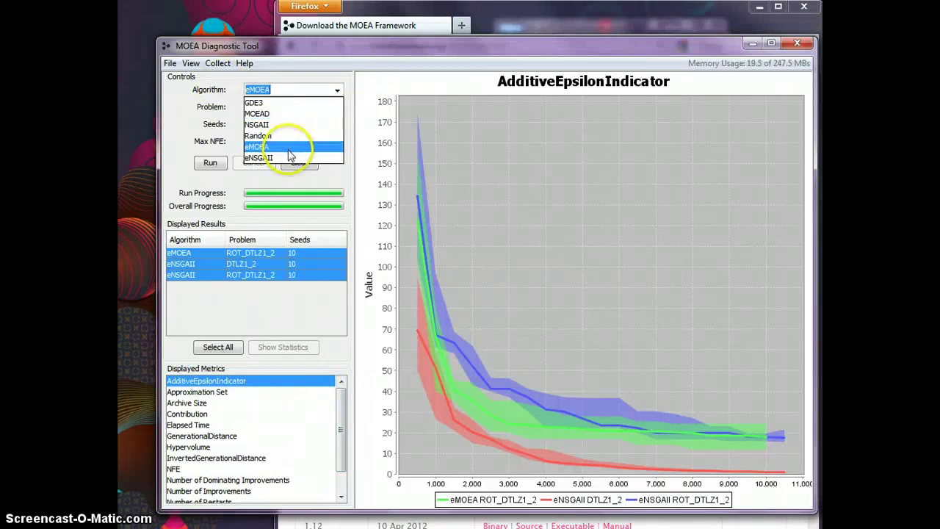
{"action": "left_click", "coordinate": [270, 89]}
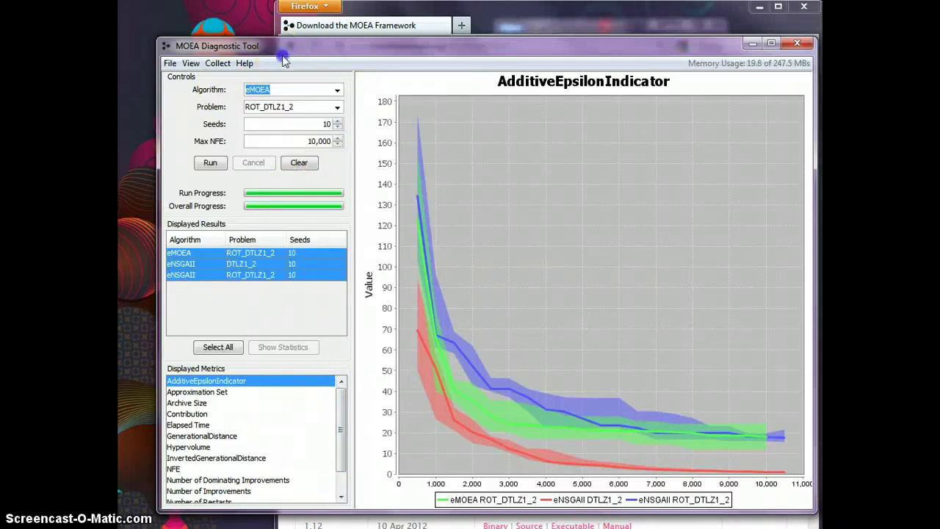
{"action": "left_click", "coordinate": [337, 108]}
{"action": "left_click_drag", "start_coordinate": [337, 150], "coordinate": [350, 122]}
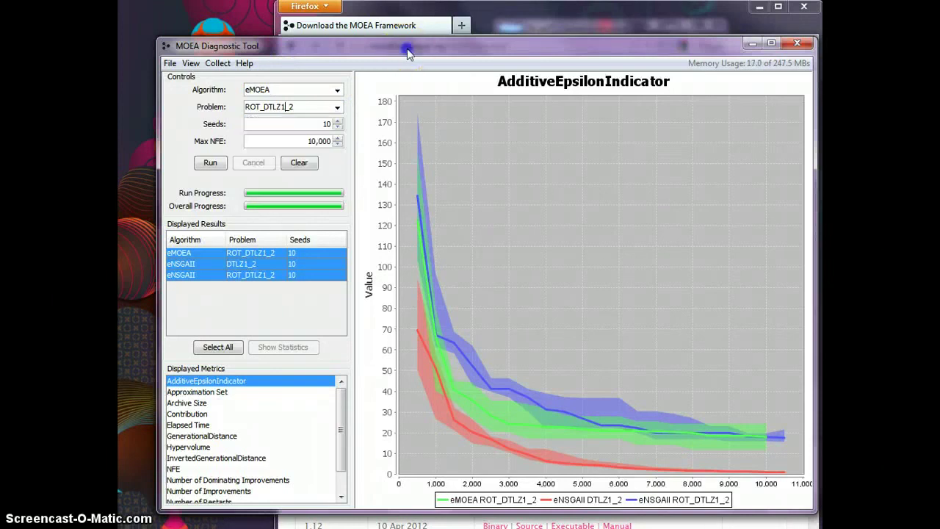
{"action": "left_click", "coordinate": [350, 121]}
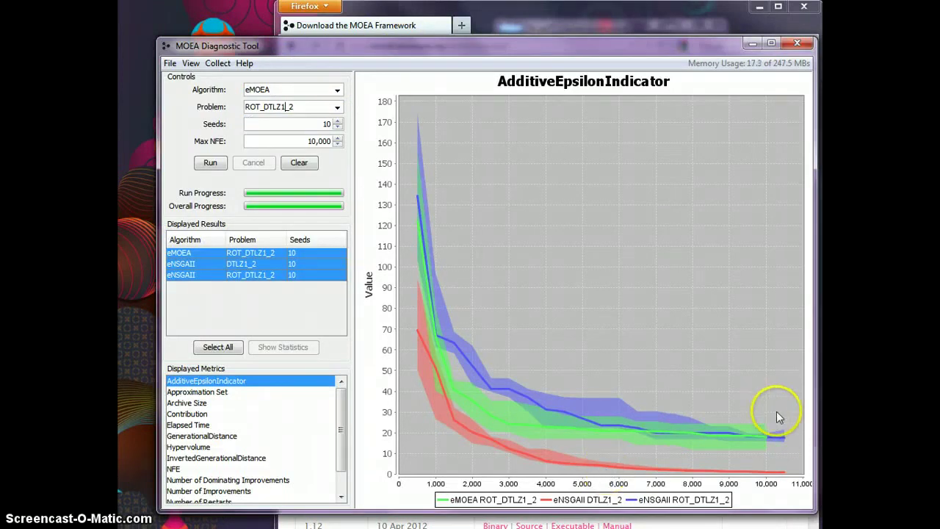